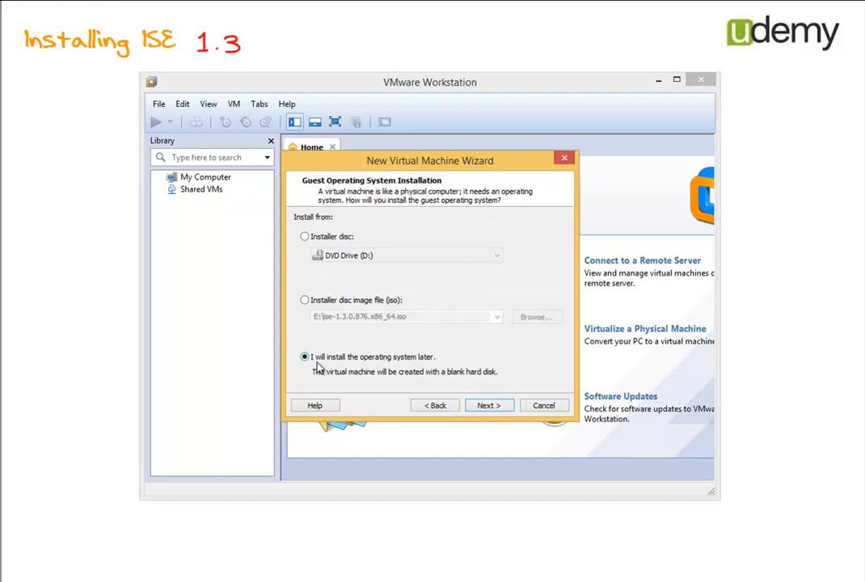
Step: Choose Other as the guest operating system and name the virtual machine ISE1.3
left_click(482, 405)
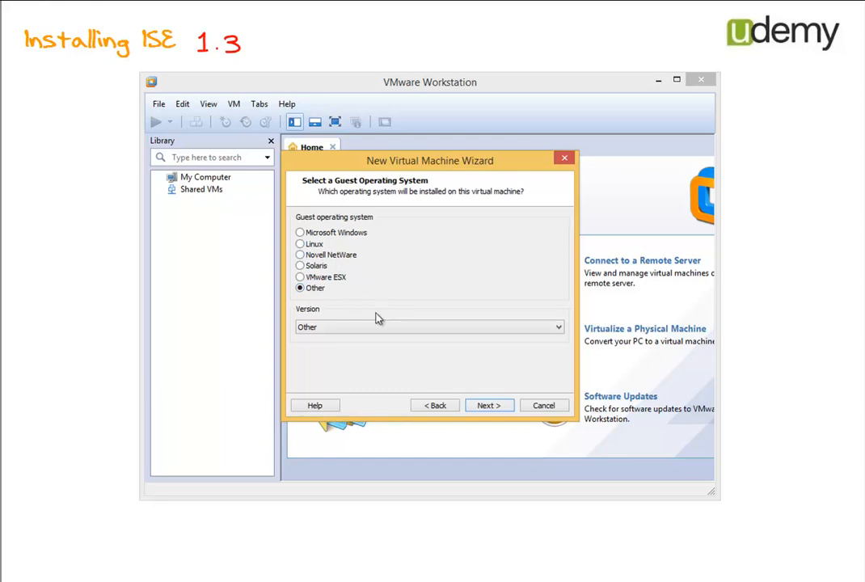
left_click(487, 405)
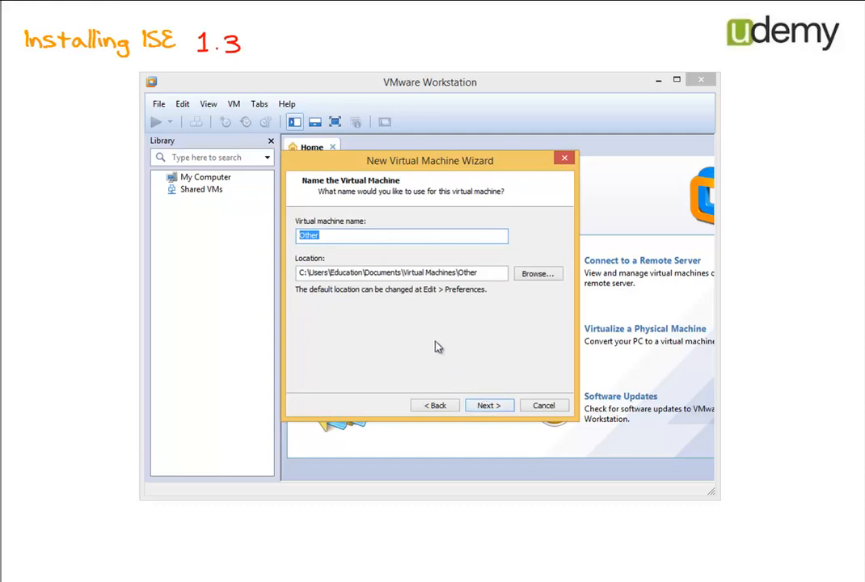
type("ISE1.3")
left_click(496, 405)
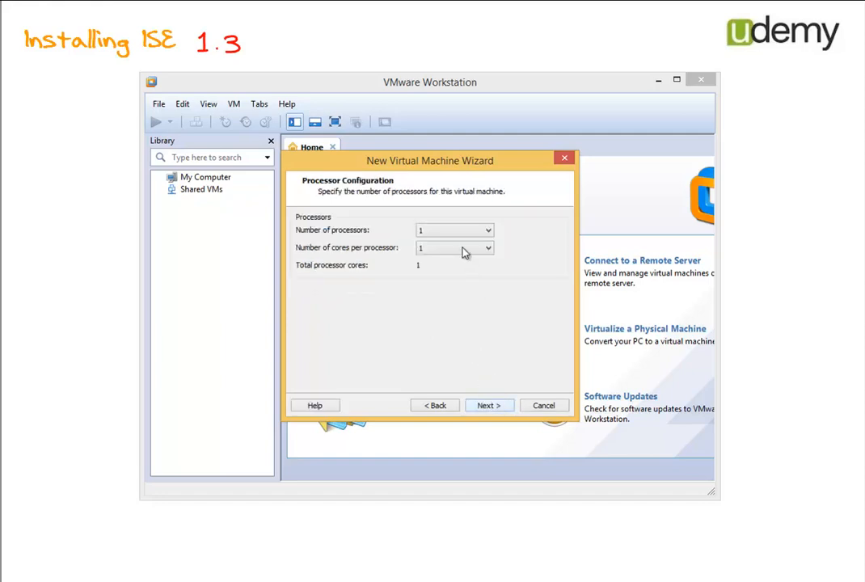
Step: Set 2 cores per processor for the virtual machine
left_click(463, 249)
left_click(450, 269)
left_click(489, 407)
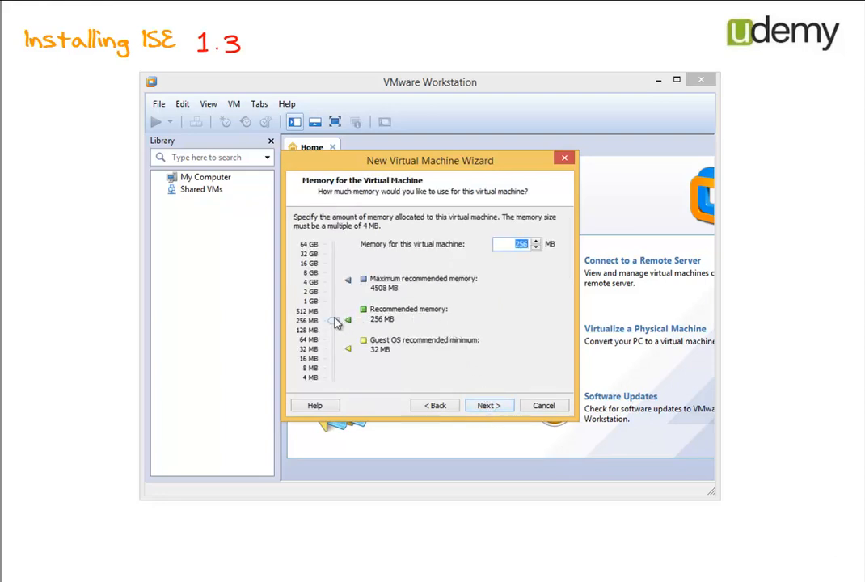
Step: Set the virtual machine's memory to 4096 MB
left_click_drag(336, 322, 336, 281)
left_click(535, 241)
left_click(535, 241)
left_click(535, 240)
left_click(535, 241)
left_click(535, 241)
left_click(534, 241)
left_click(534, 241)
left_click(535, 240)
left_click_drag(336, 287, 335, 280)
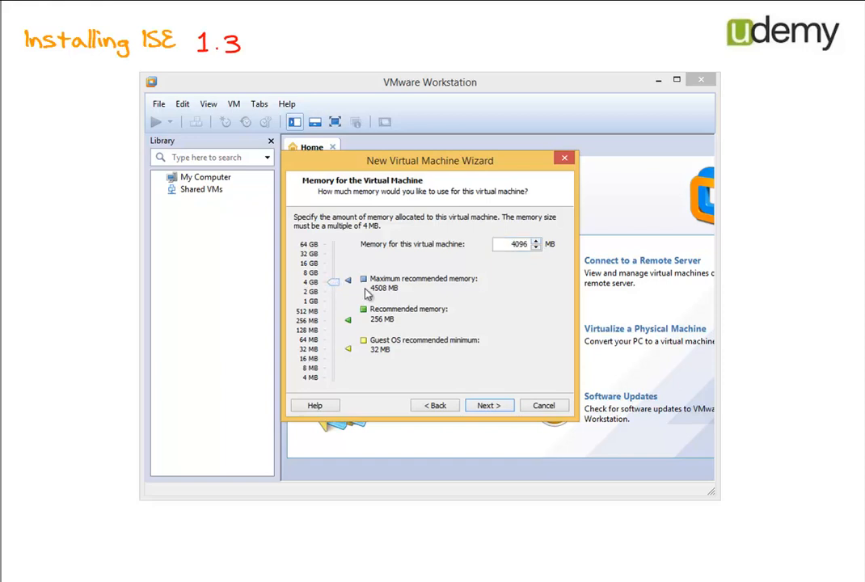
left_click(478, 408)
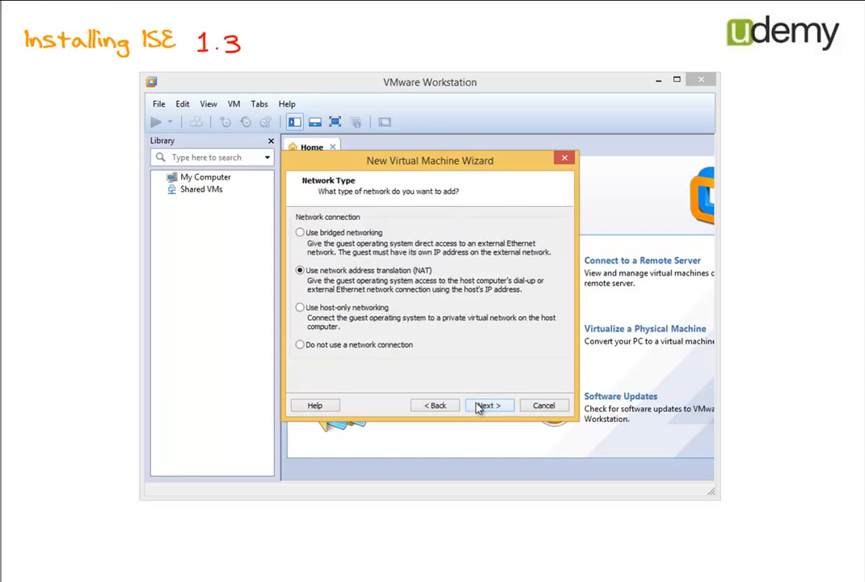
Step: Choose bridged networking, the LSI Logic I/O controller, and a SCSI virtual disk type
left_click(324, 234)
left_click(489, 405)
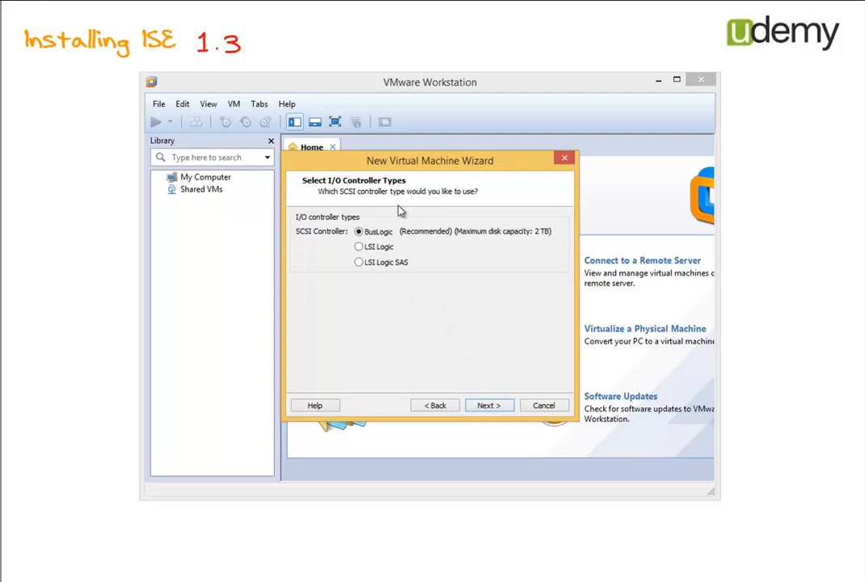
left_click(358, 248)
left_click(482, 406)
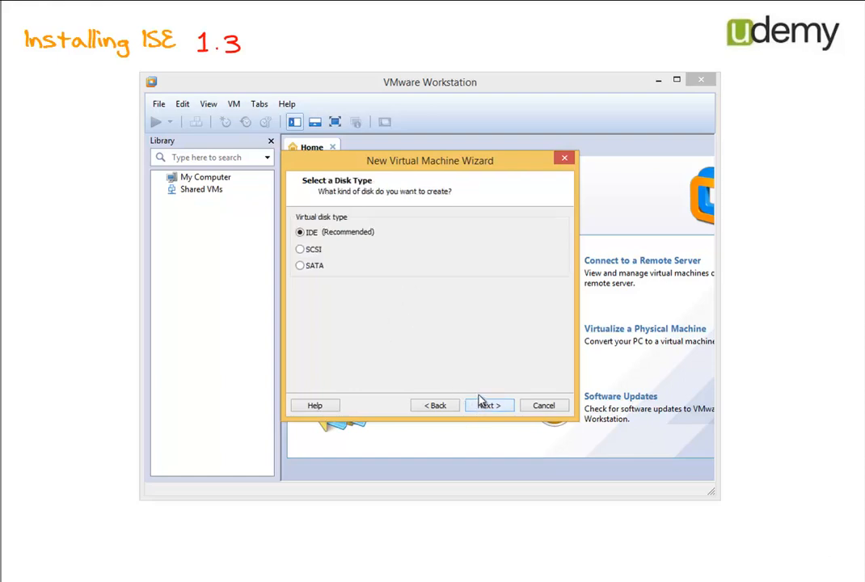
left_click(314, 254)
left_click(493, 407)
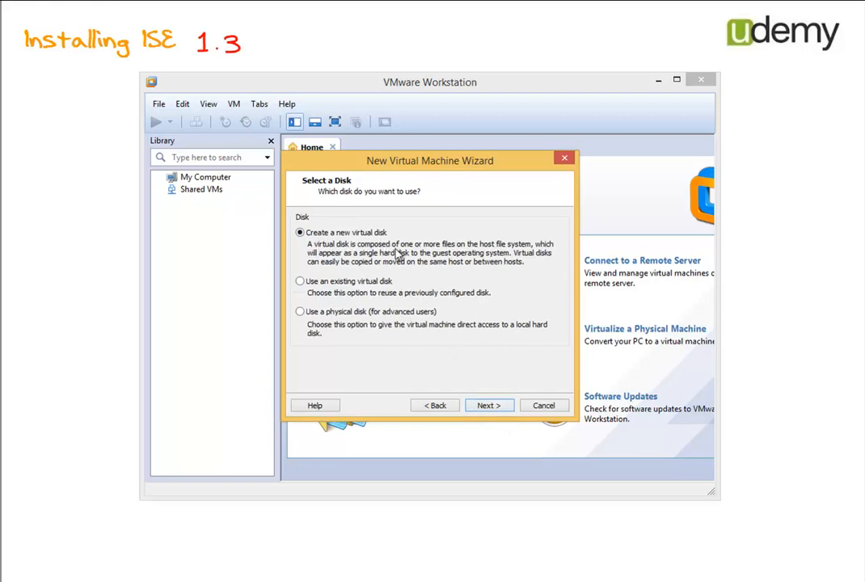
Step: Create a new 100 GB virtual disk stored as a single file and finish the wizard
left_click(487, 404)
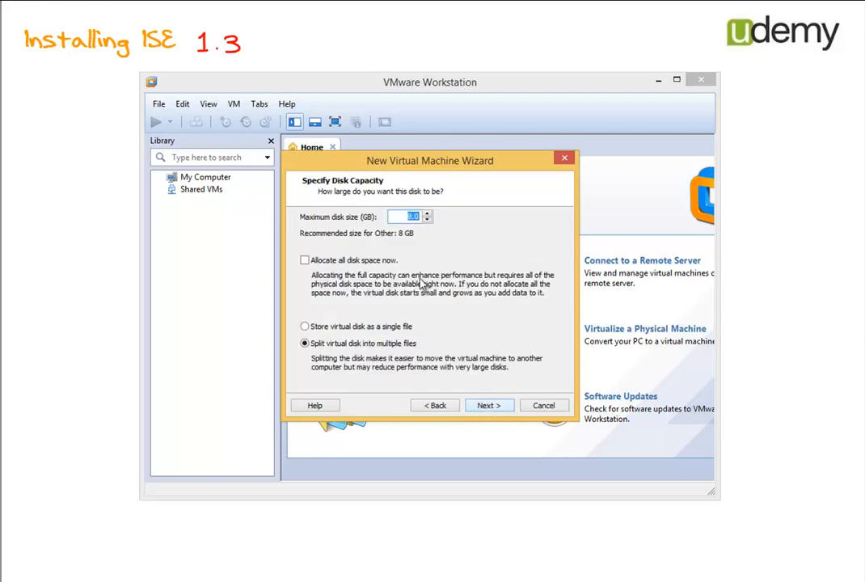
type("100")
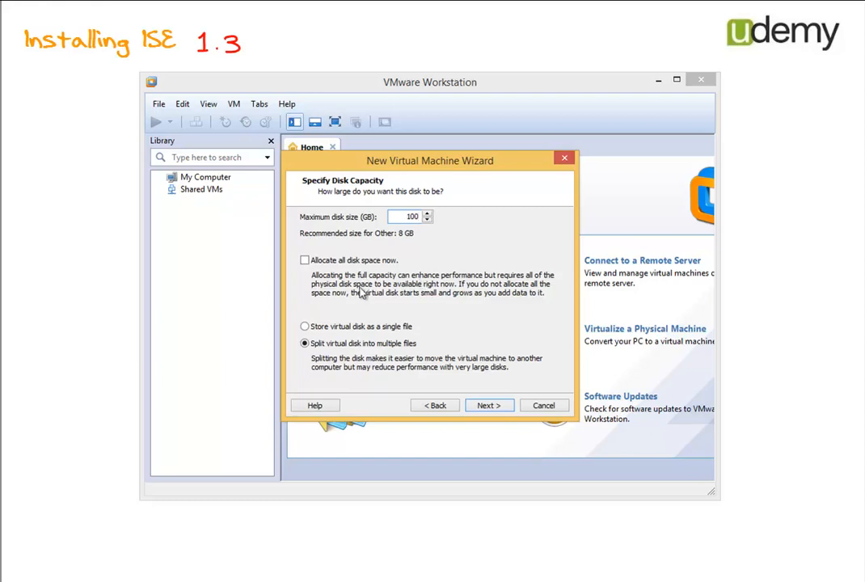
left_click(320, 328)
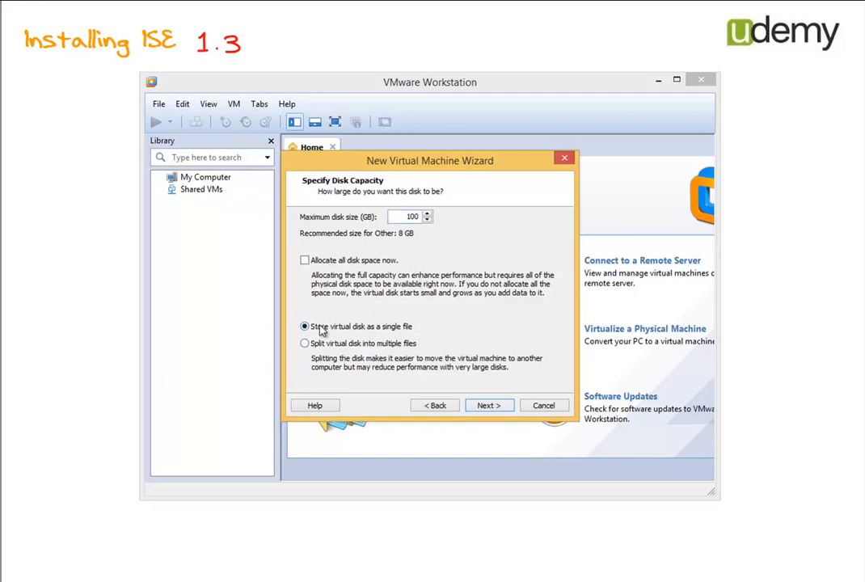
left_click(483, 407)
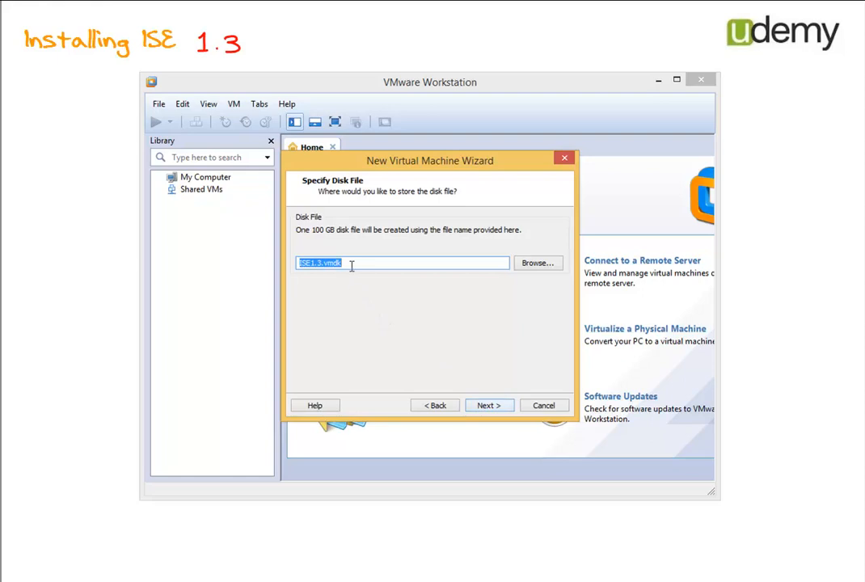
left_click(484, 409)
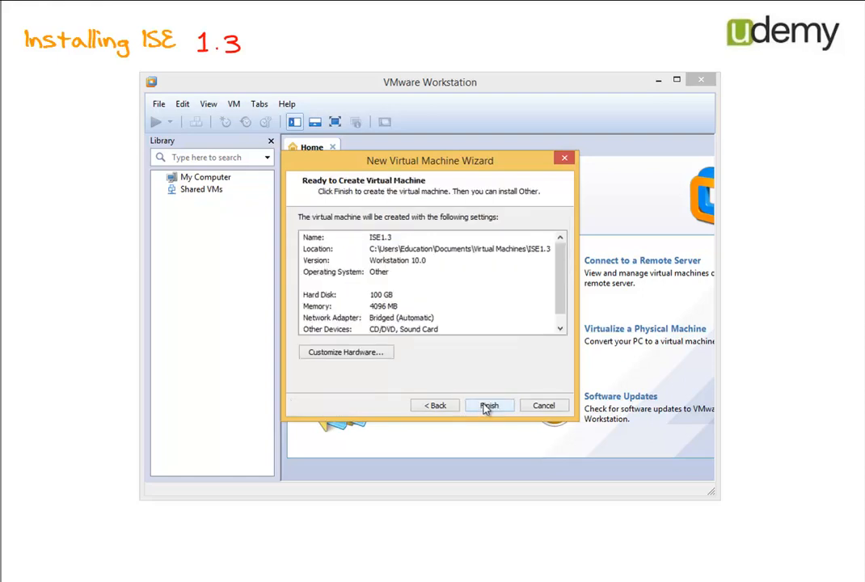
left_click(486, 406)
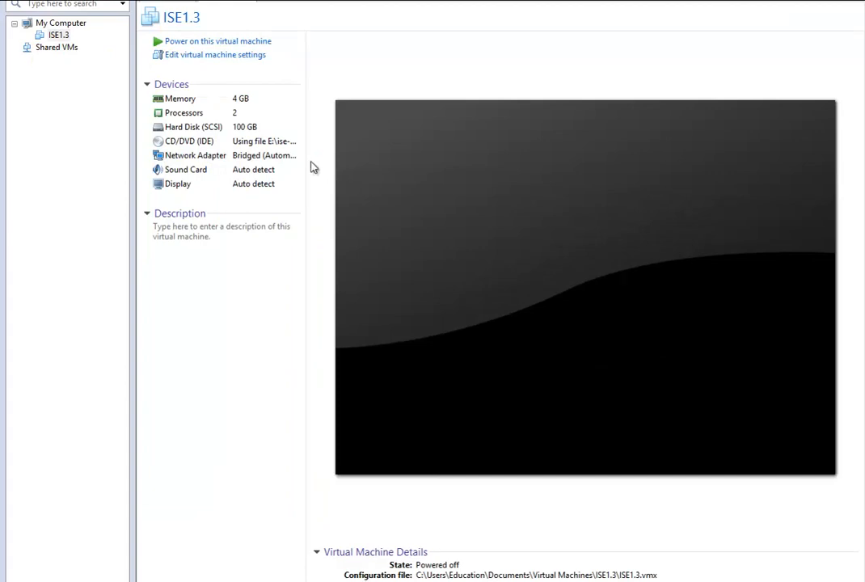
Step: Load ise-1.3.0.876.x86_64.iso into the ISE1.3 CD/DVD (IDE) drive and apply the settings
left_click(264, 149)
double_click(264, 149)
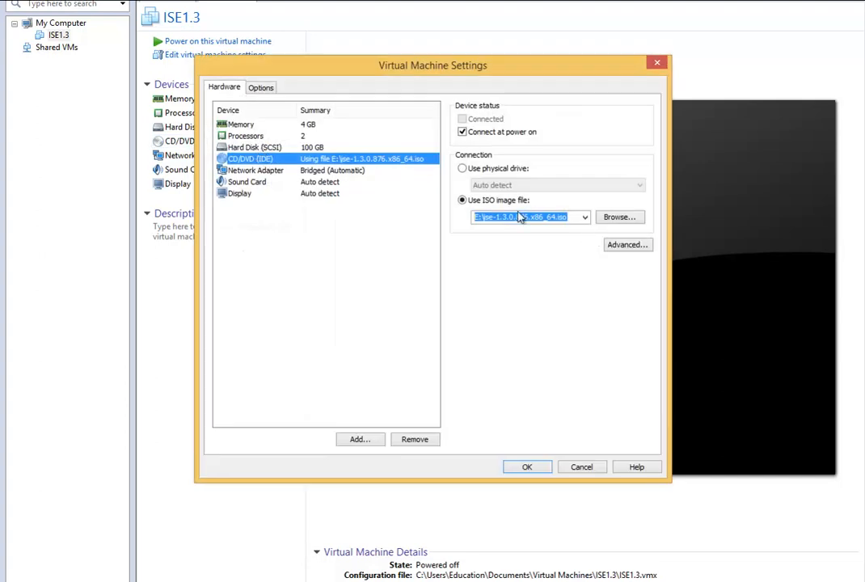
left_click(624, 221)
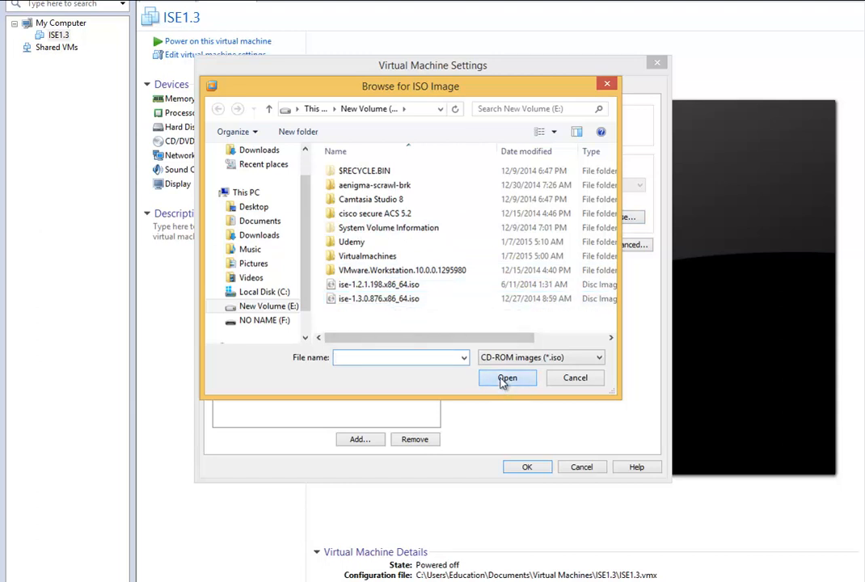
left_click(389, 299)
left_click(501, 378)
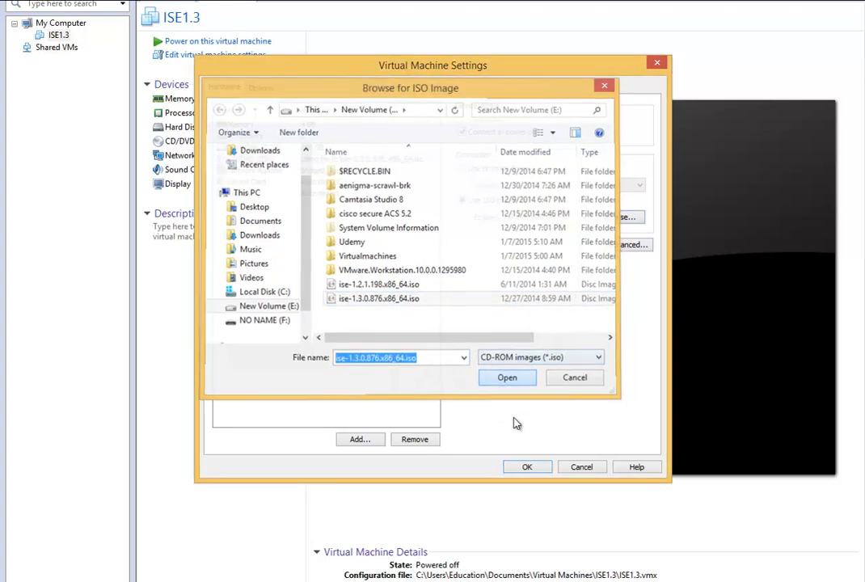
left_click(521, 465)
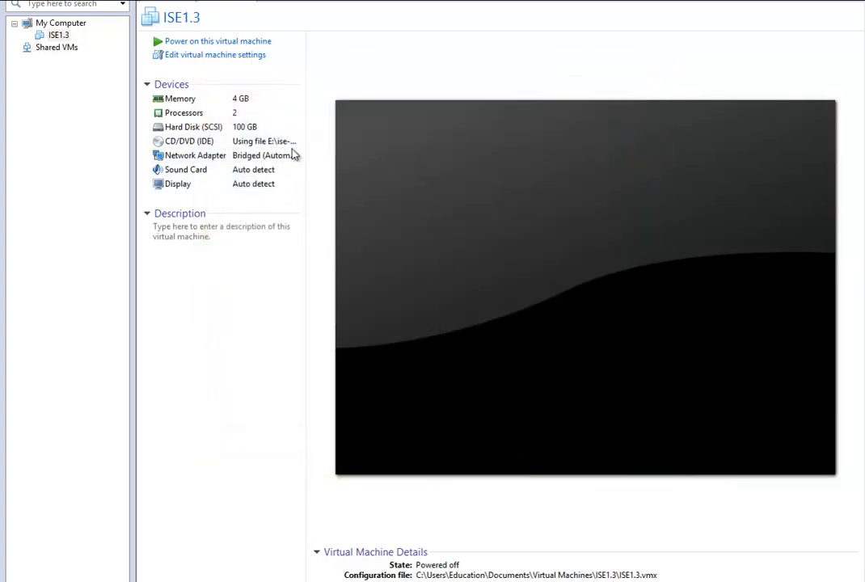
Step: Power on ISE1.3 and choose boot option 1 for the keyboard/monitor installation
left_click(256, 43)
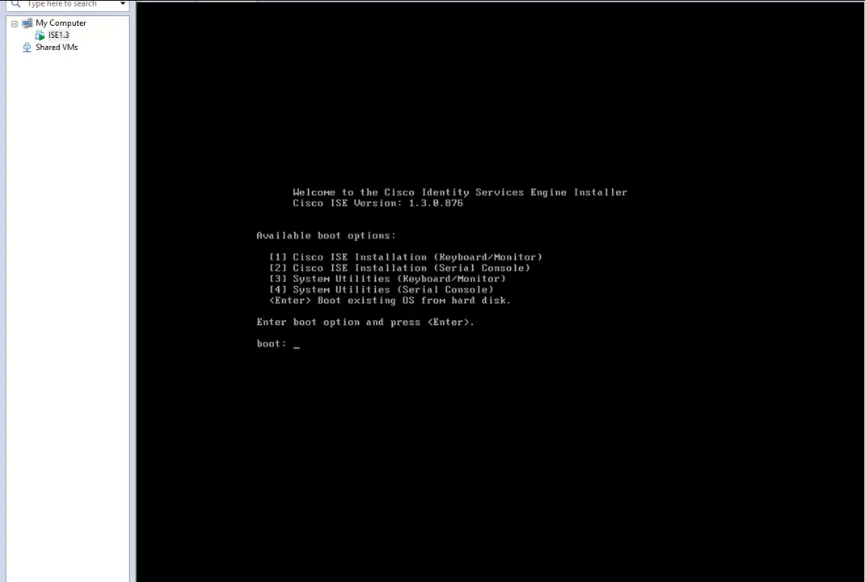
type("1")
key("Return")
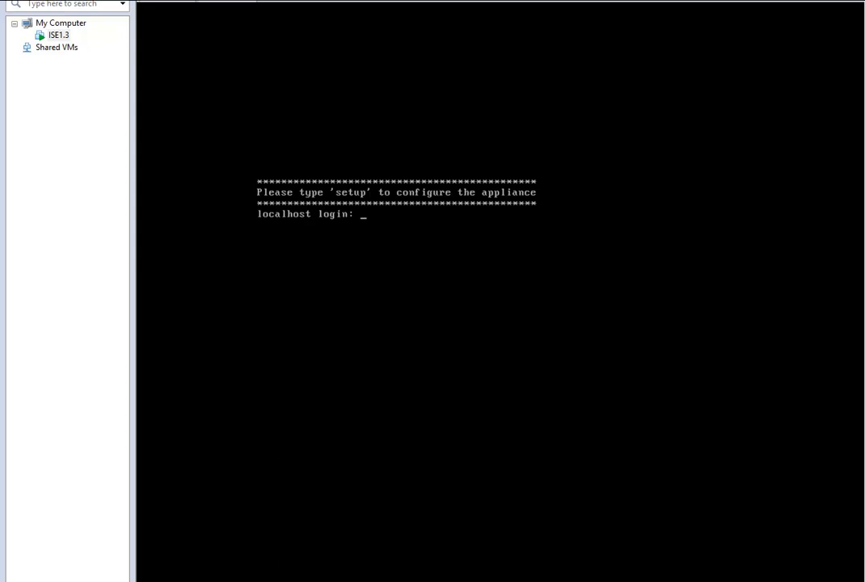
Step: Start setup with hostname ISEServer and IP address 192.168.1.10
type("setup")
key("Return")
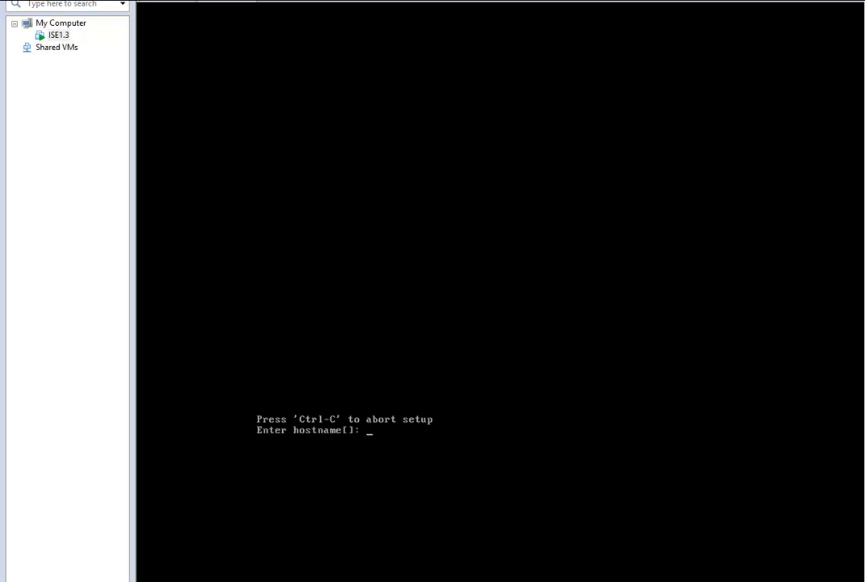
type("ISEServer")
key("Return")
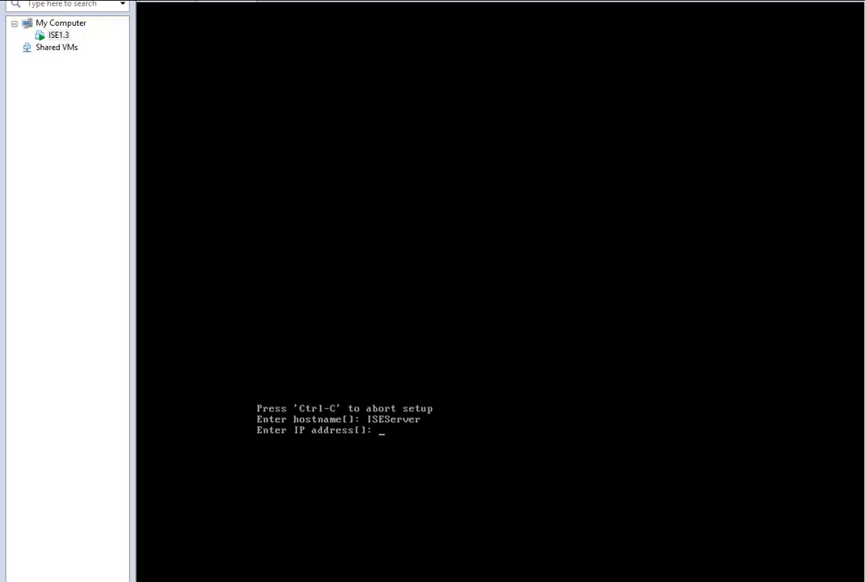
type("192.168.1.10")
key("Return")
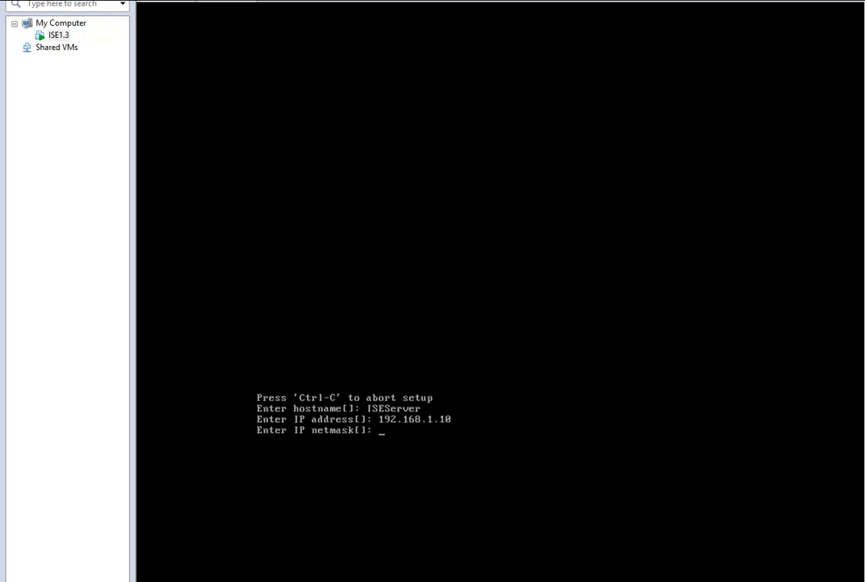
Step: Enter netmask 255.255.255.0, gateway 192.168.1.254 and DNS domain udemy.com
type("255.255.255.0")
key("Return")
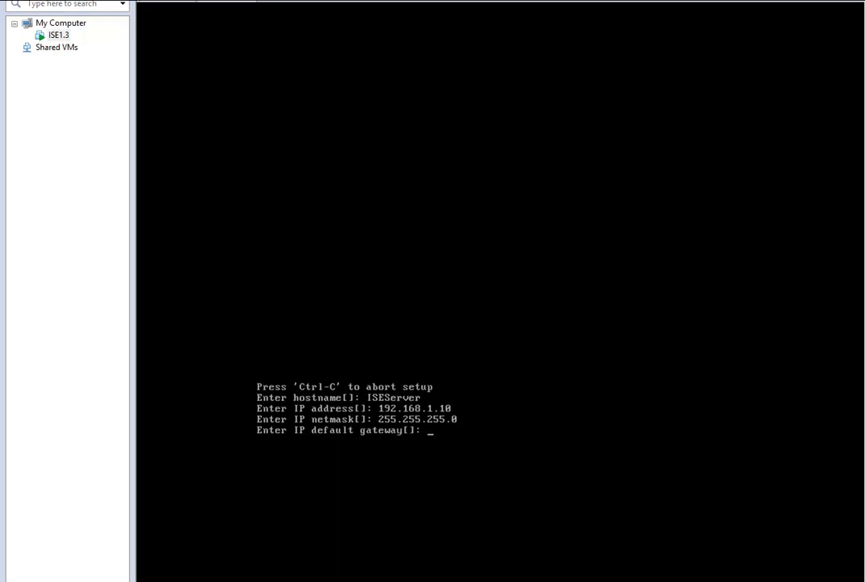
type("192.168.1.254")
key("Return")
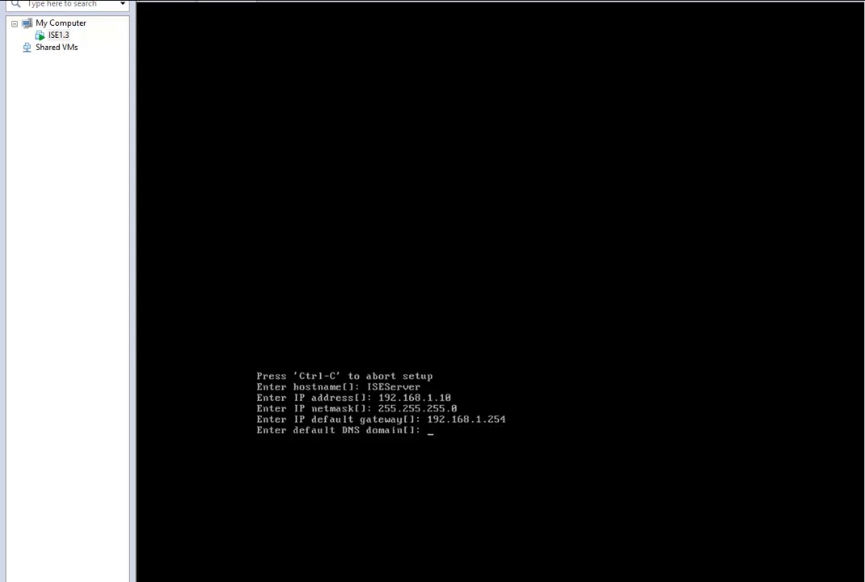
type("udemy.com")
key("Return")
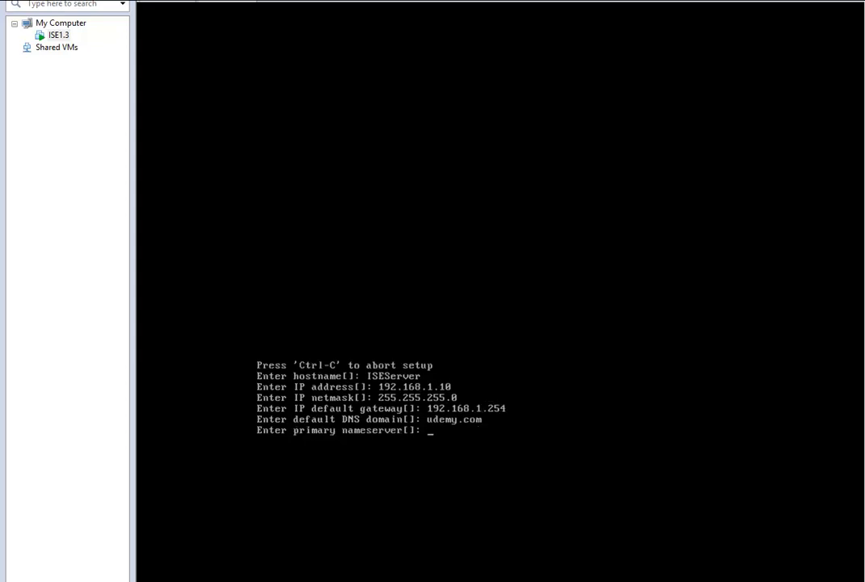
Step: Use 192.168.1.20 as the only nameserver and as the NTP server
type("192.168.1.20")
key("Return")
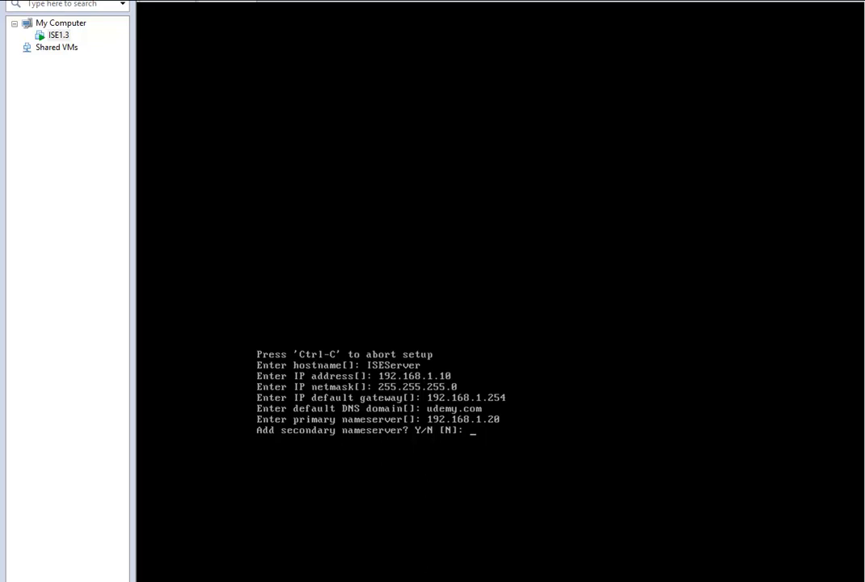
type("n")
key("Return")
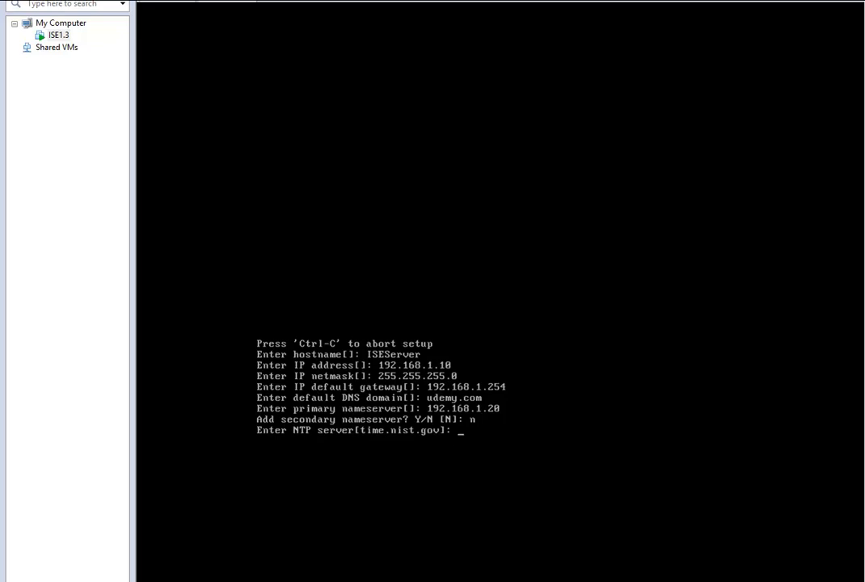
type("192.168.1.20")
key("Return")
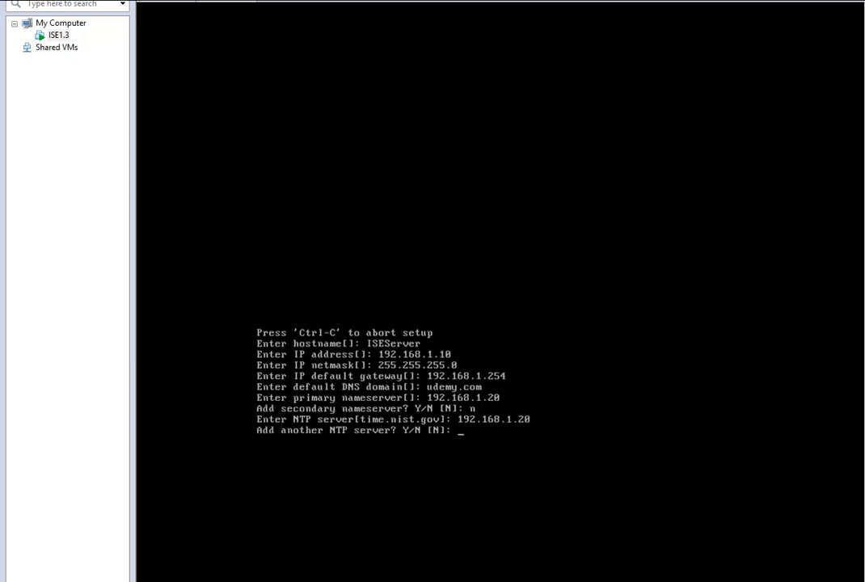
Step: Skip extra NTP servers, keep UTC, enable SSH, and set the admin user's password
type("n")
key("Return")
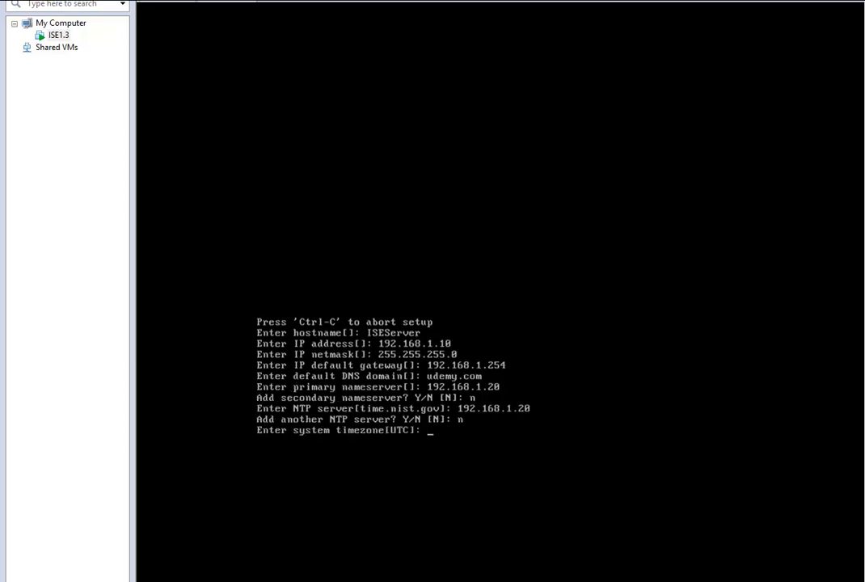
key("Return")
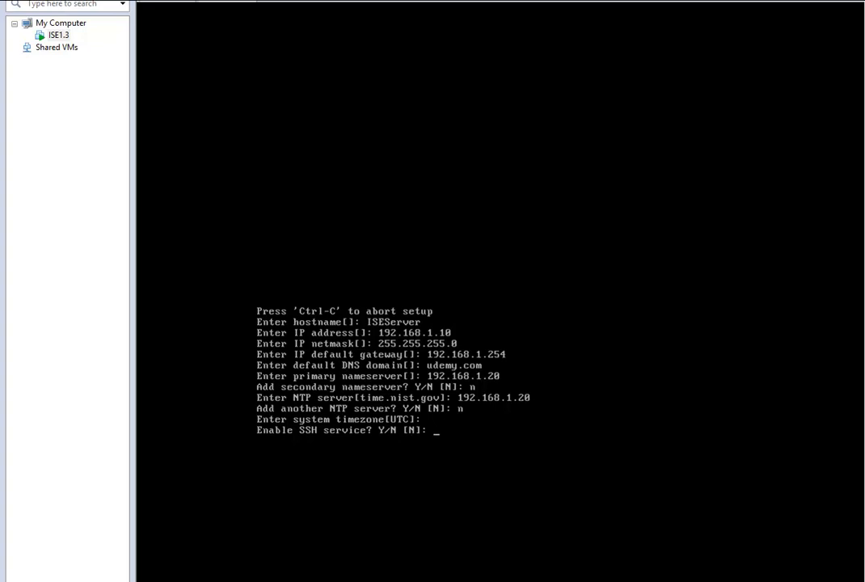
type("y")
key("Return")
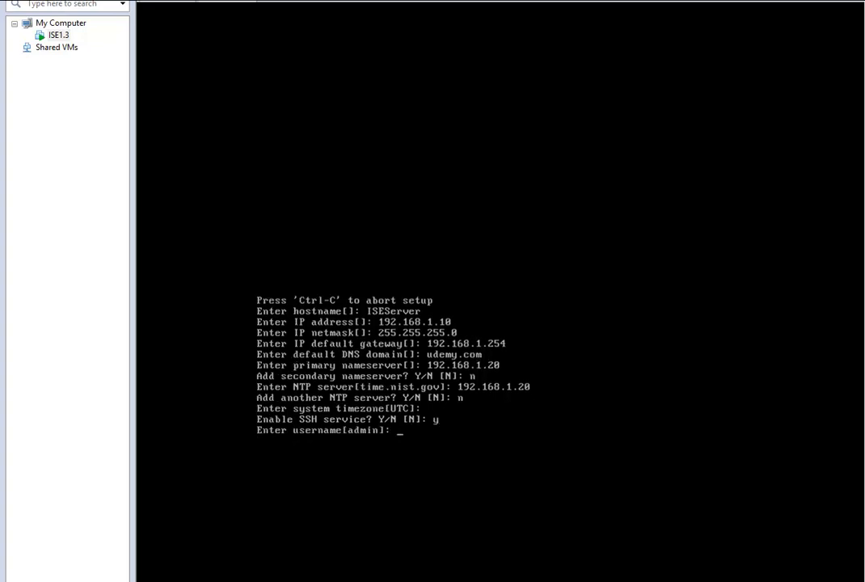
key("Return")
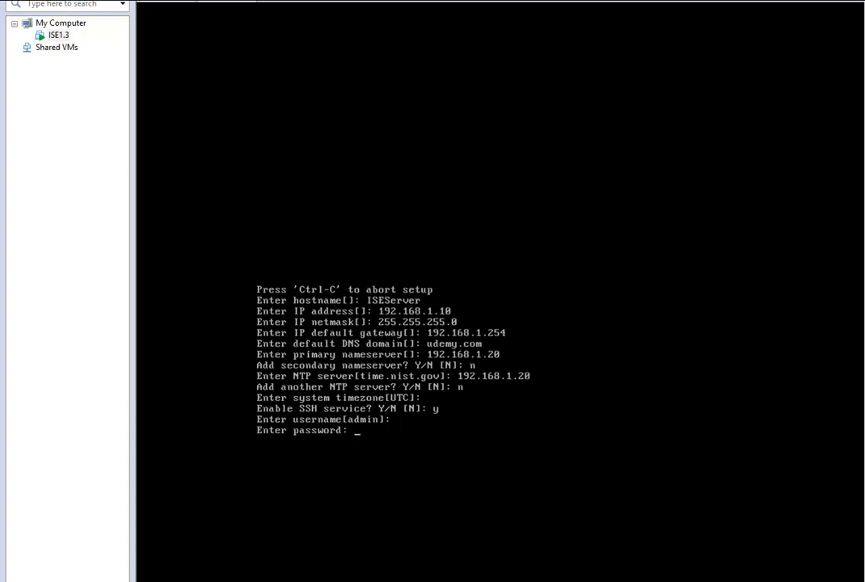
key("Return")
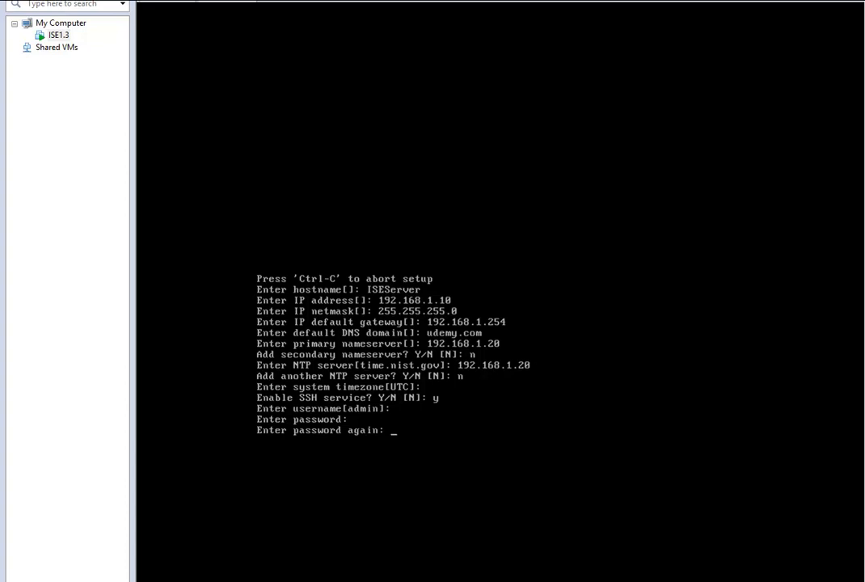
key("Return")
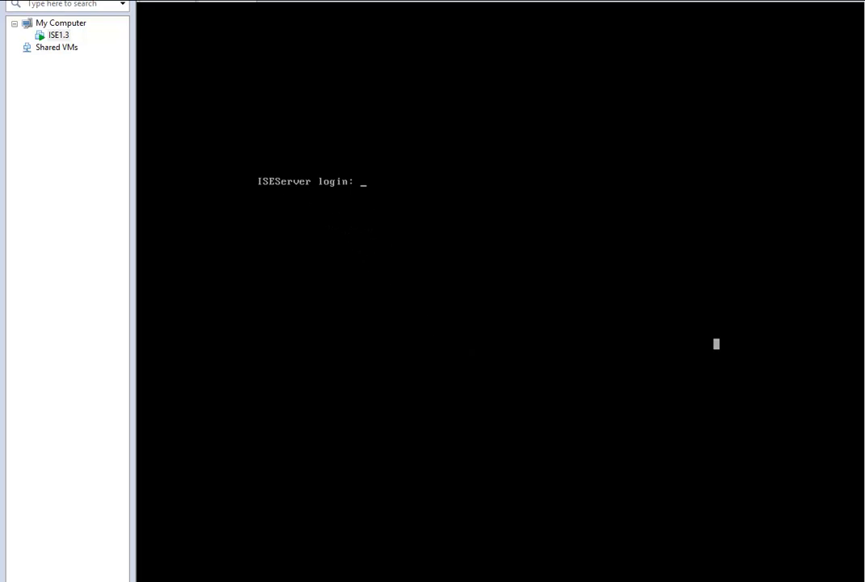
Step: Log in to the ISE console as admin, then bring the browser window on screen
type("admin")
key("Return")
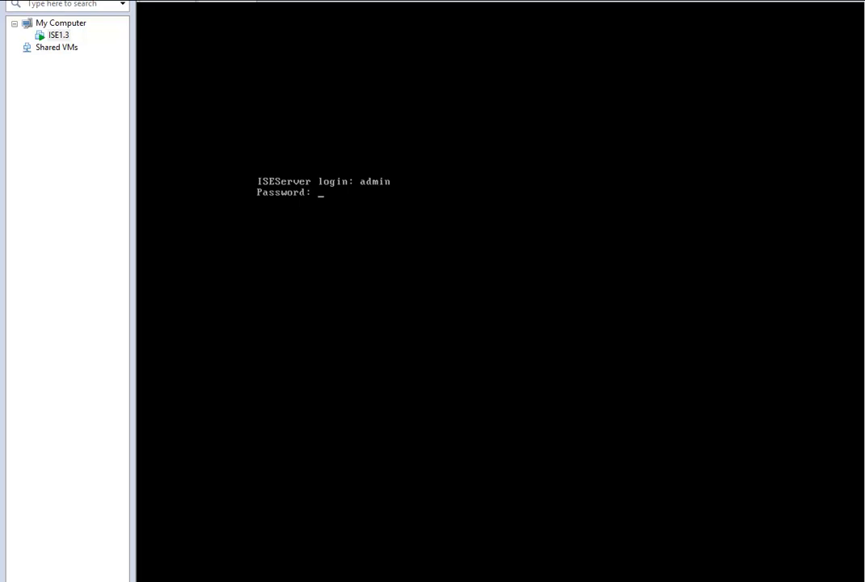
key("Return")
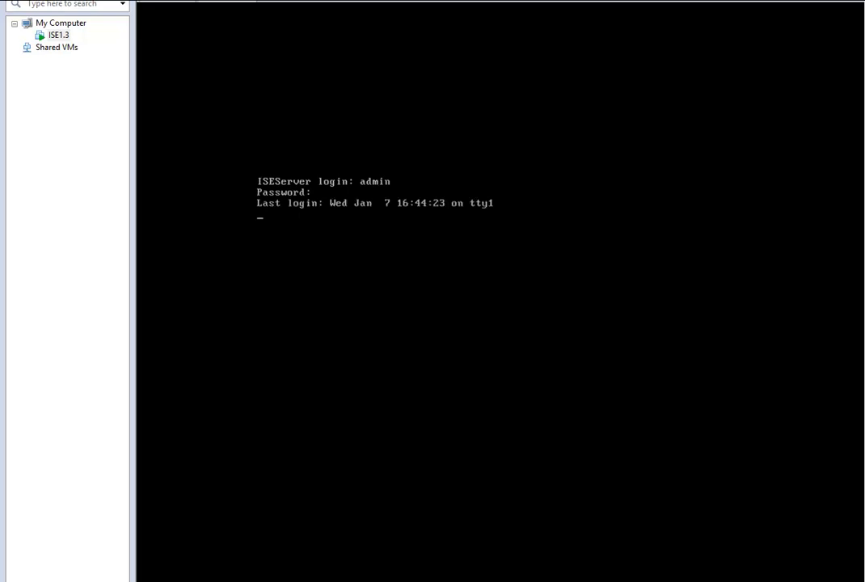
key("Return")
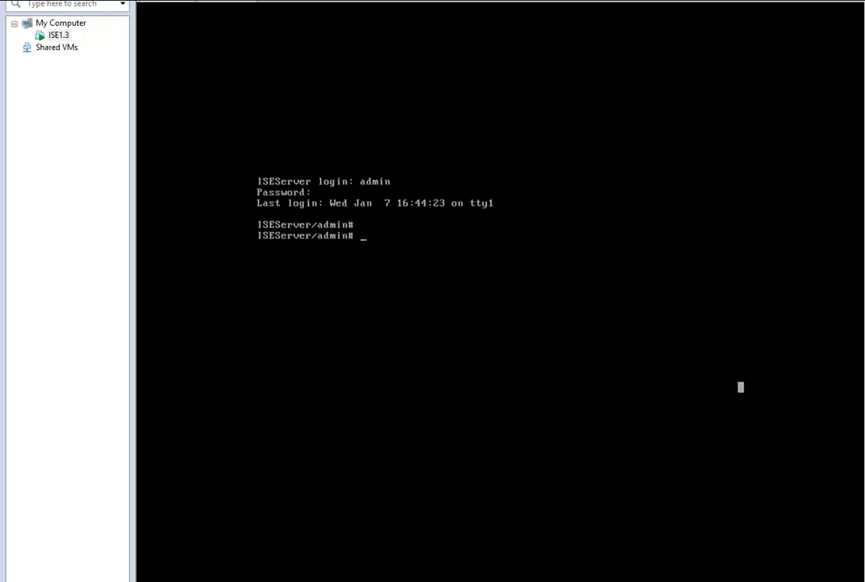
left_click_drag(864, 58, 676, 60)
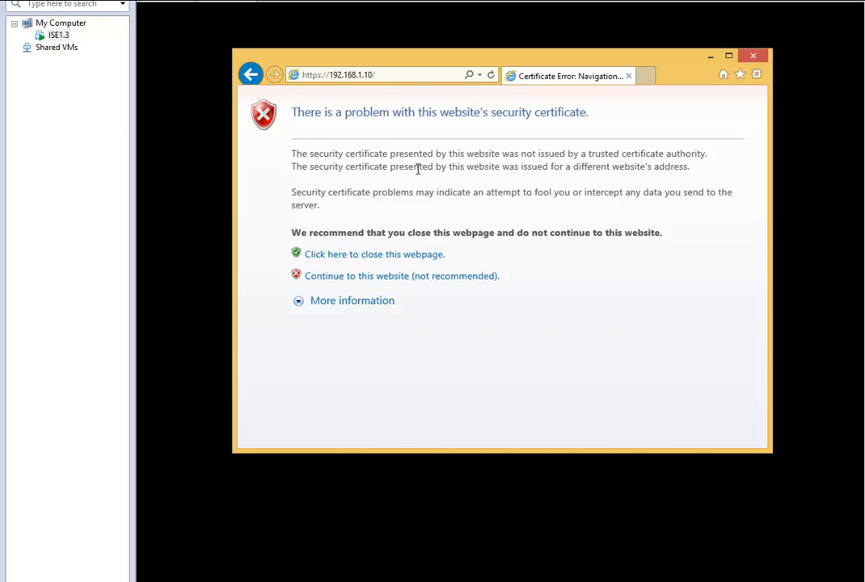
Step: Bypass the certificate warning and sign in to the ISE web portal with the admin password
left_click(450, 277)
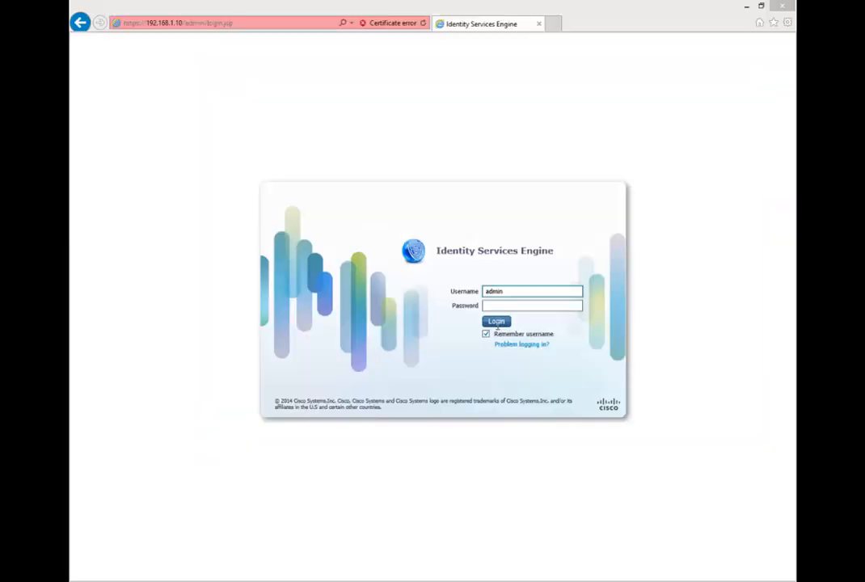
left_click(502, 305)
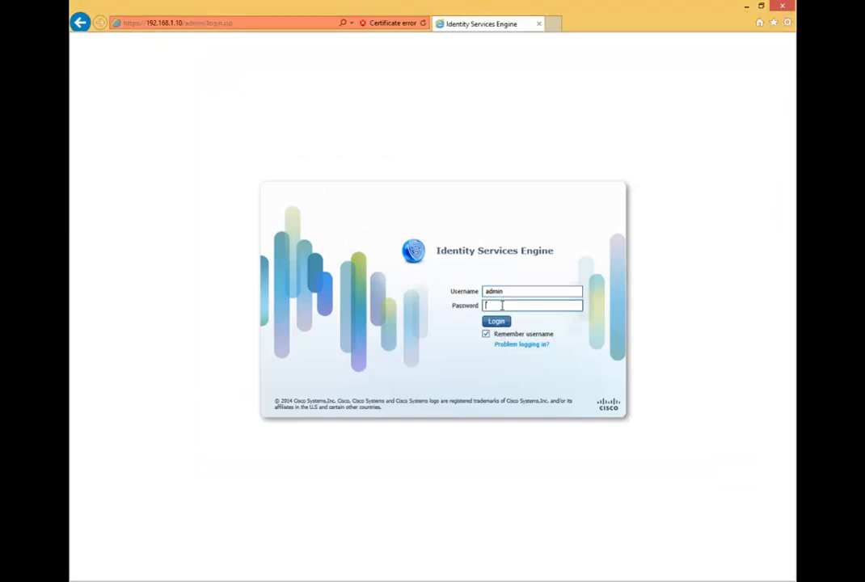
type("**********")
key("Return")
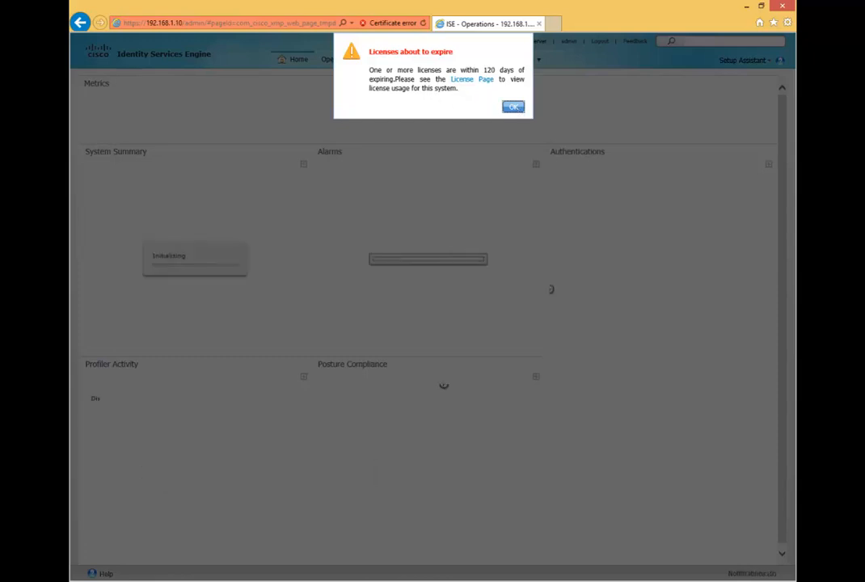
Step: Dismiss the licenses-expiring warning and decline the Setup Assistant Wizard to reveal the Home dashboard
left_click(514, 107)
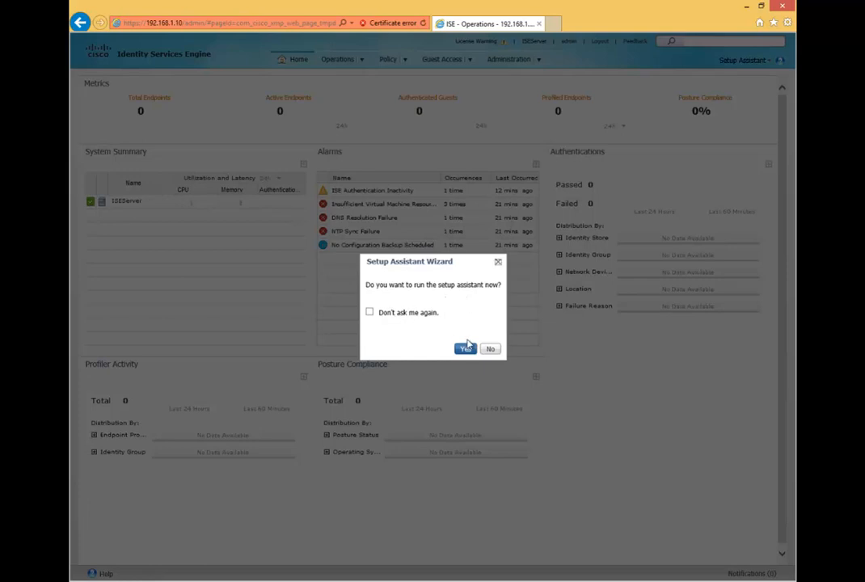
left_click(491, 350)
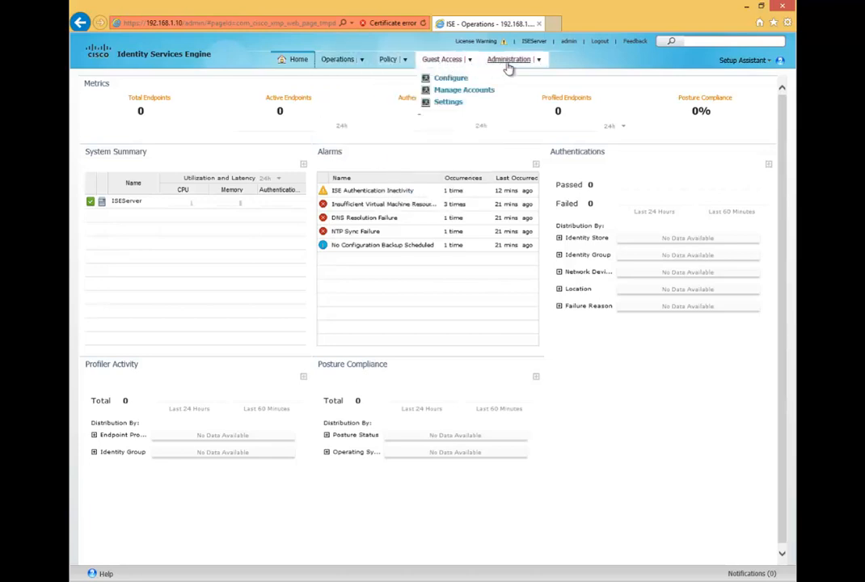
mouse_move(508, 68)
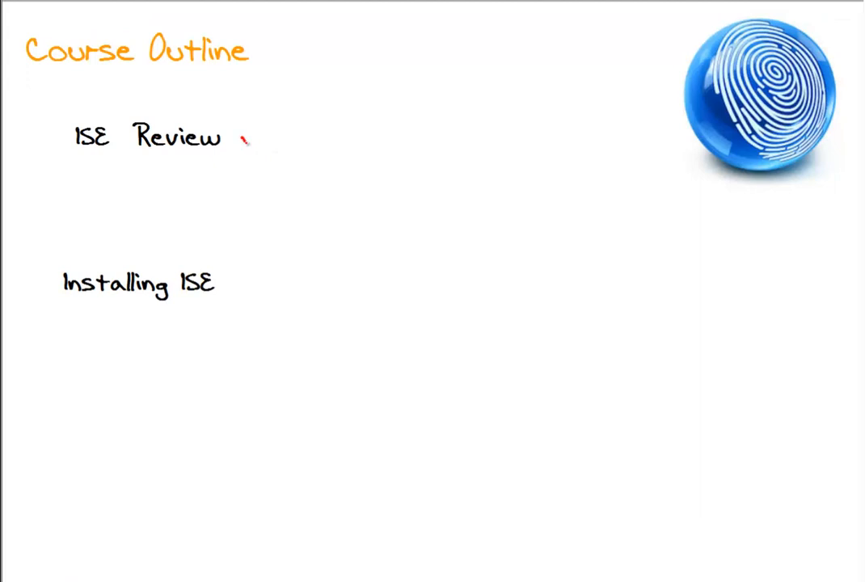
Step: Draw red checkmarks beside 'ISE Review' and 'Installing ISE' on the Course Outline slide
left_click_drag(243, 139, 264, 125)
mouse_move(233, 284)
left_mouse_down()
mouse_move(241, 290)
mouse_move(254, 267)
left_mouse_up()
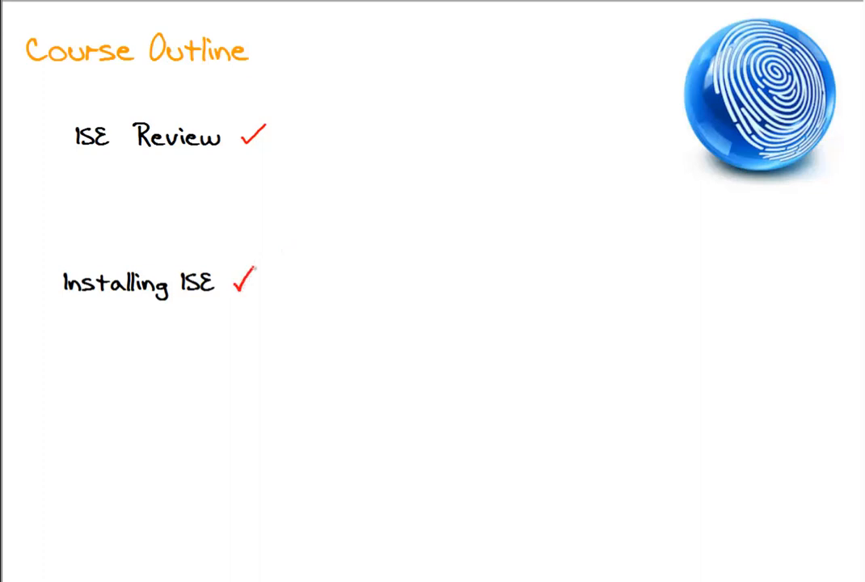